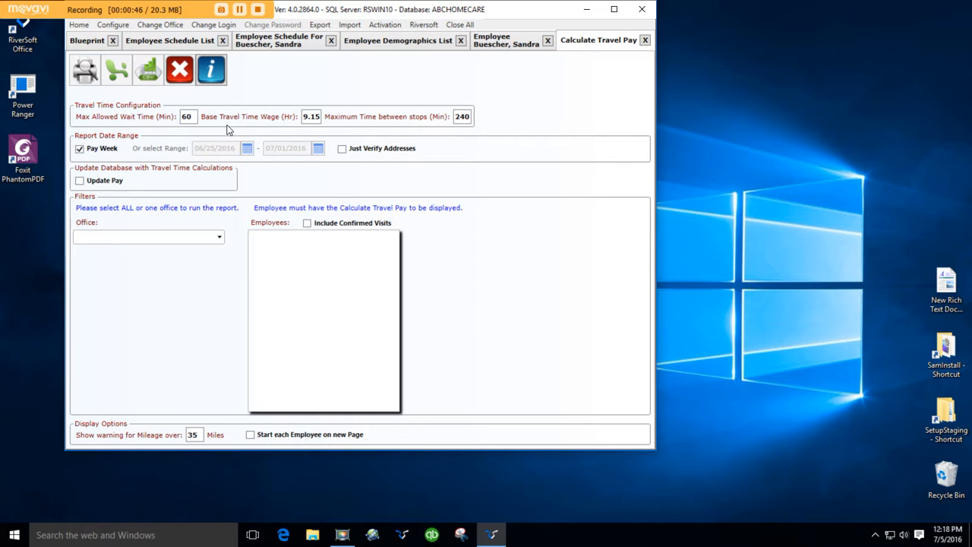
Step: Read the Calculate Travel Pay help document, covering the required configuration values, the base travel wage and overriding the wage per employee
mouse_move(313, 119)
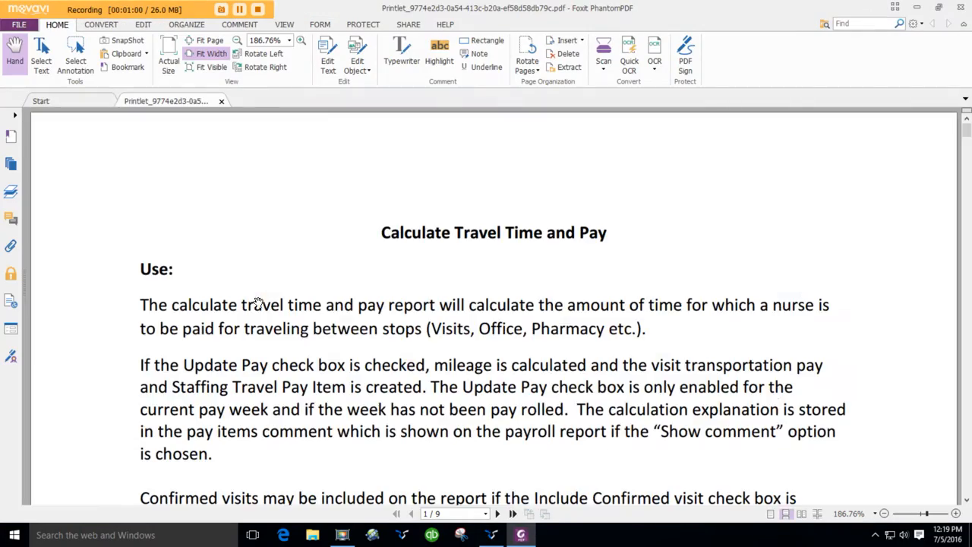
scroll(262, 320, "down", 10)
scroll(261, 321, "down", 15)
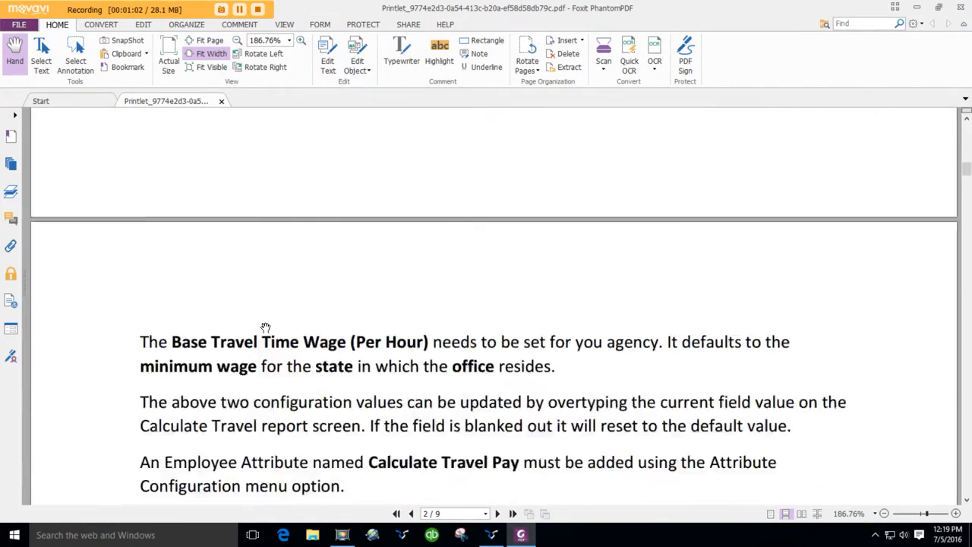
scroll(271, 320, "down", 10)
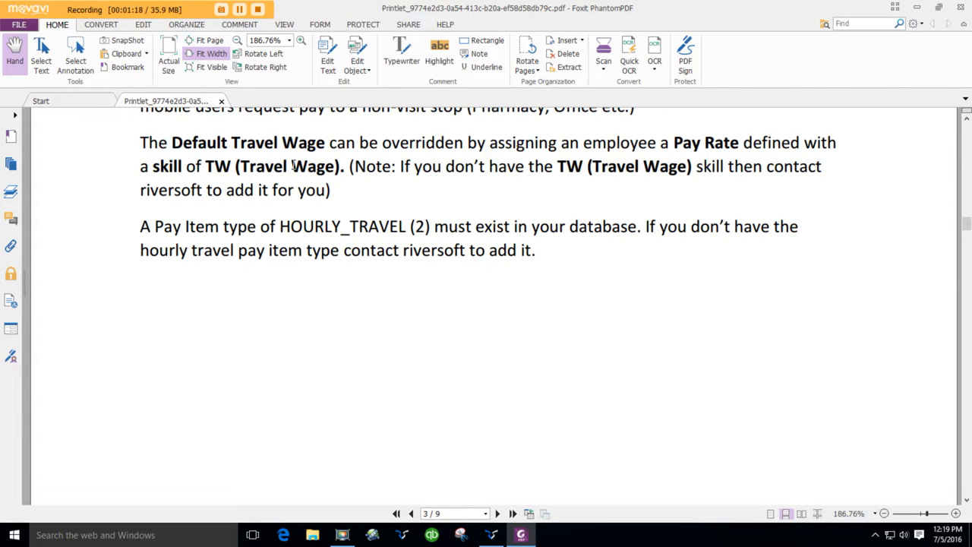
left_click(917, 6)
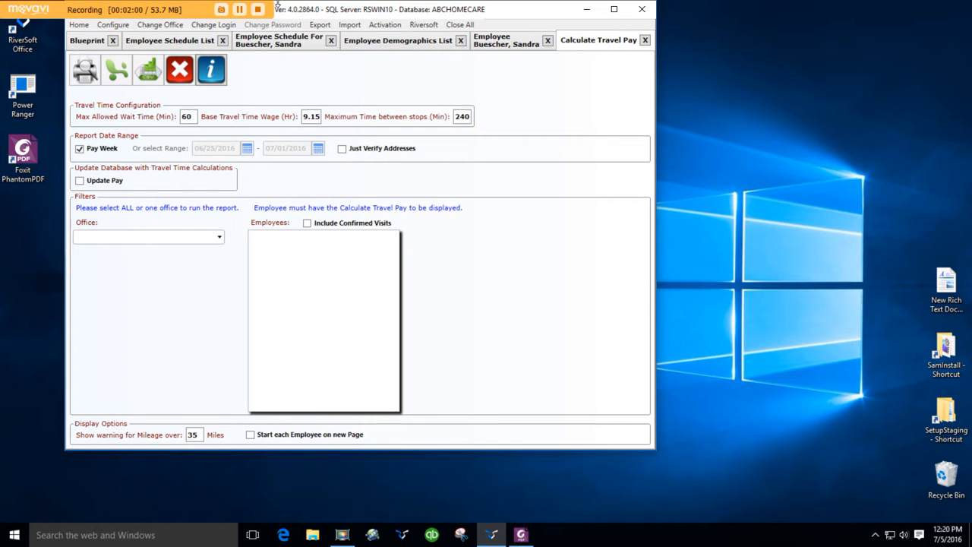
left_click(213, 69)
scroll(358, 272, "down", 5)
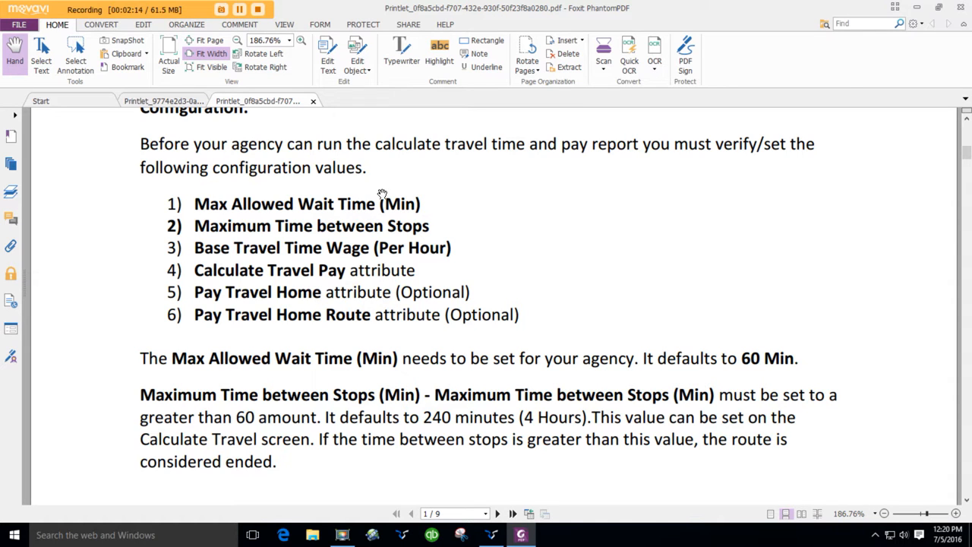
left_click(960, 8)
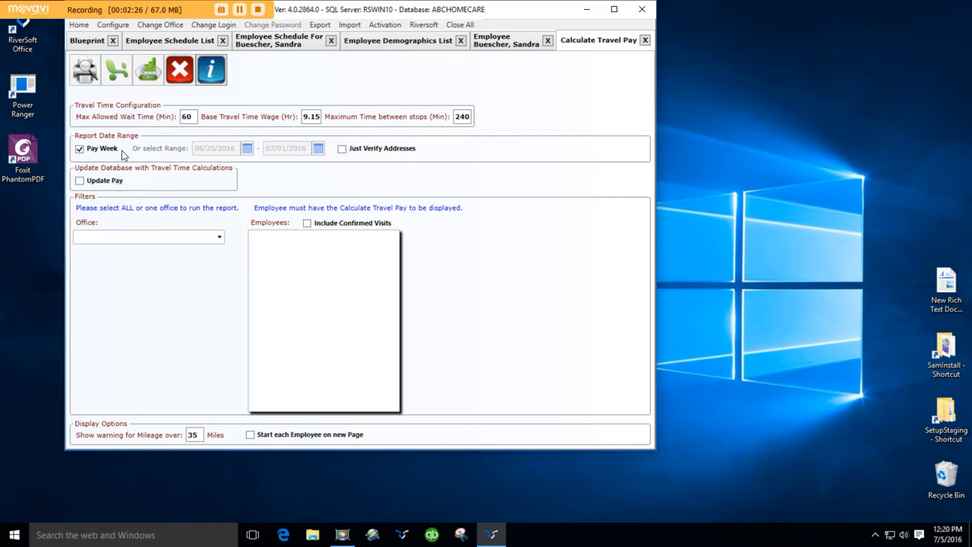
Step: Turn off the Pay Week option and set the report date range to 06/27/2016 through 06/27/2016
left_click(80, 149)
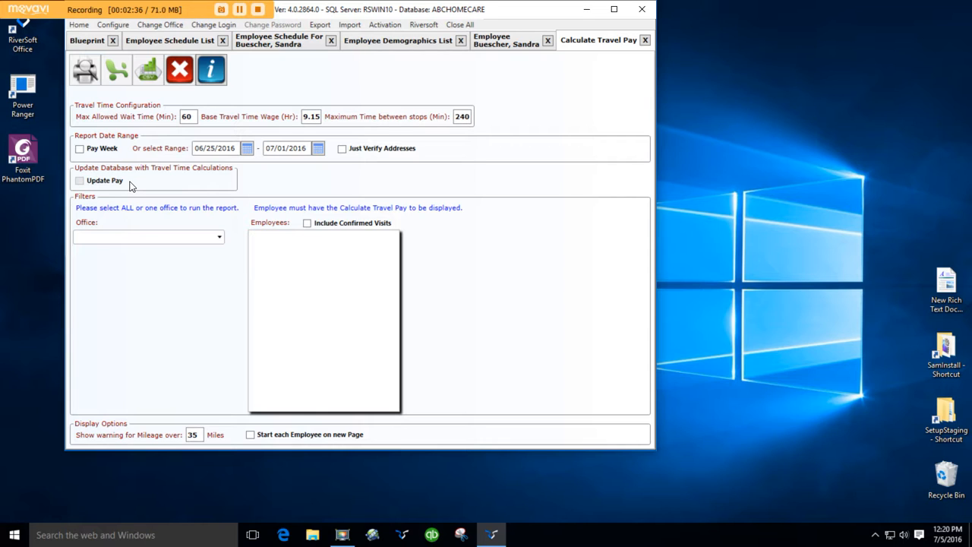
left_click(80, 149)
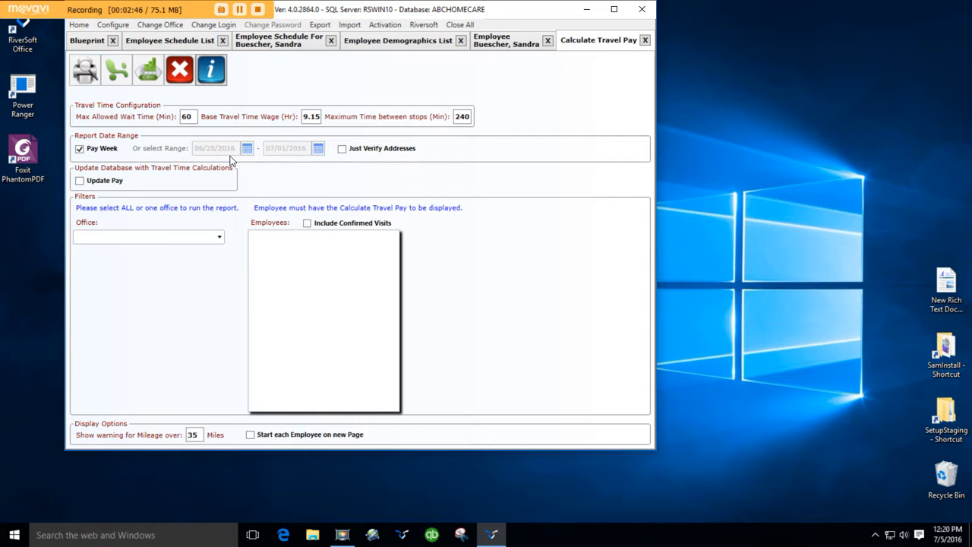
left_click(80, 149)
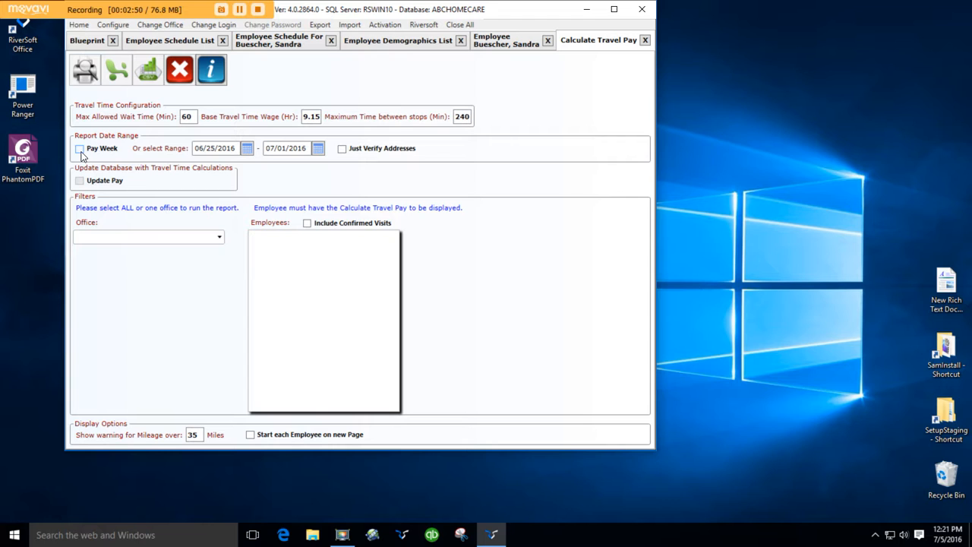
left_click(247, 148)
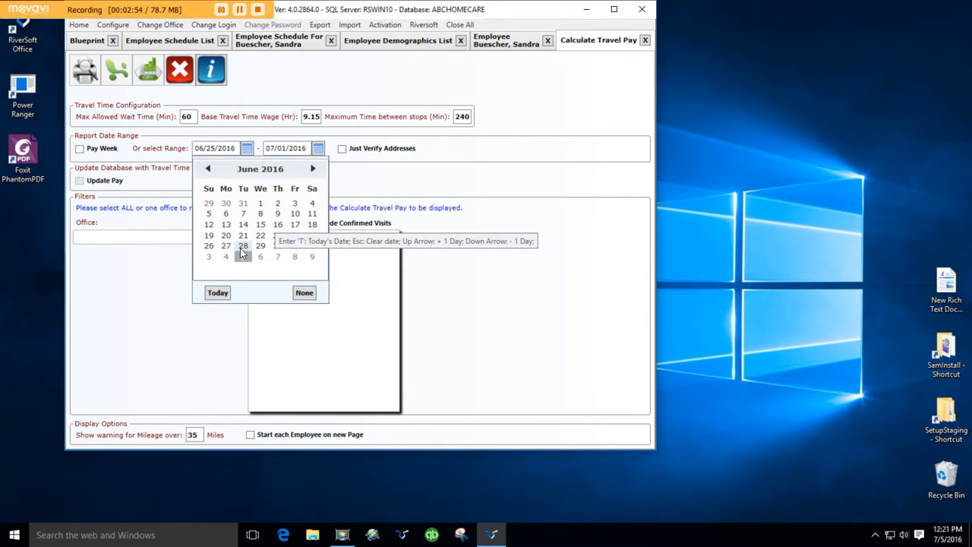
left_click(225, 245)
left_click(318, 148)
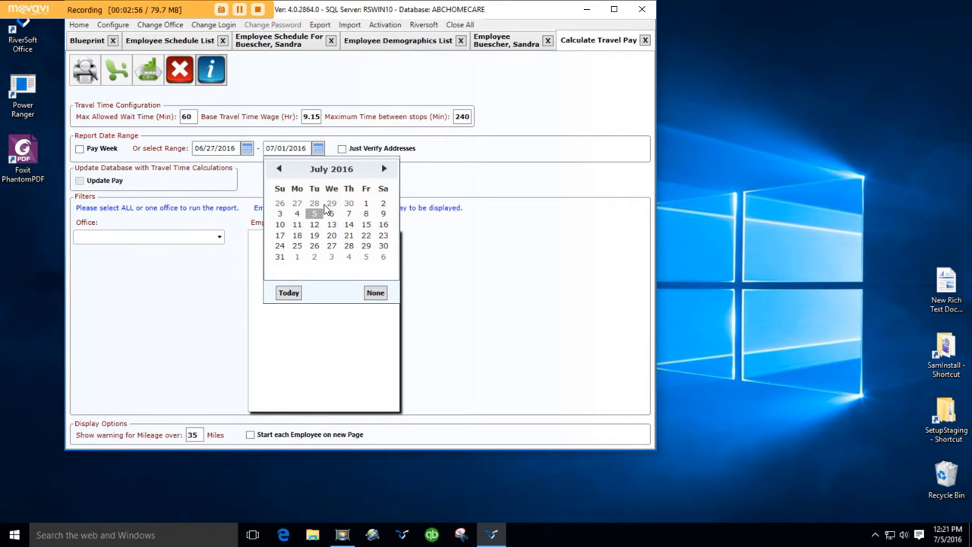
left_click(331, 248)
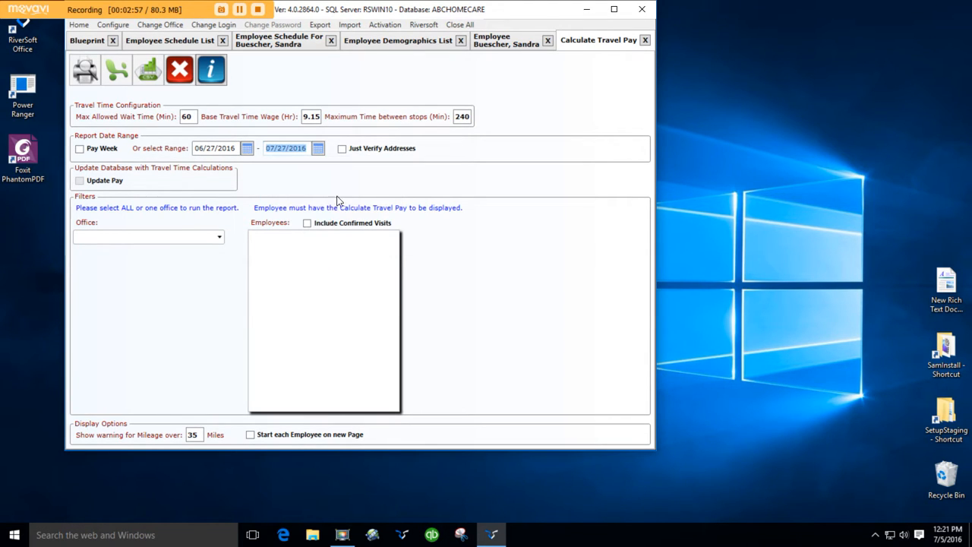
left_click(319, 149)
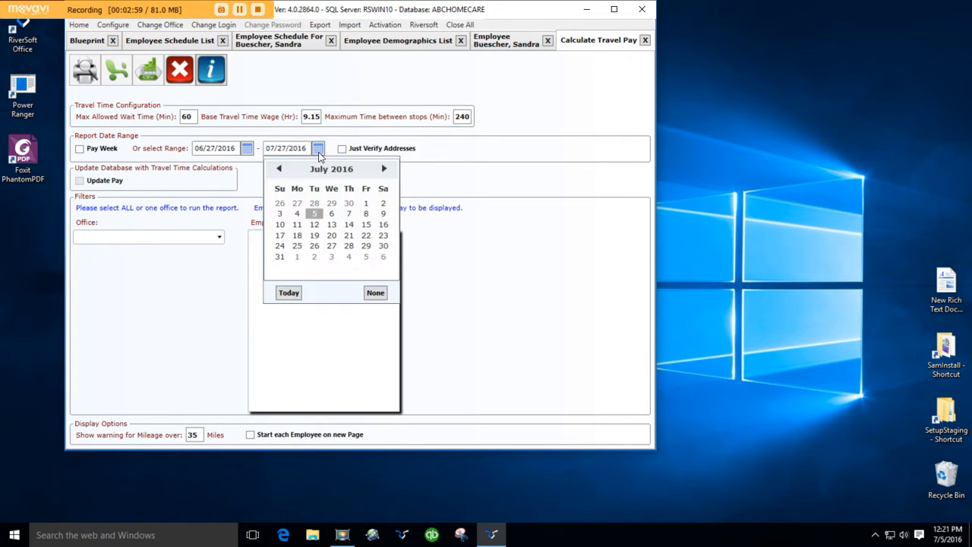
left_click(278, 169)
left_click(298, 246)
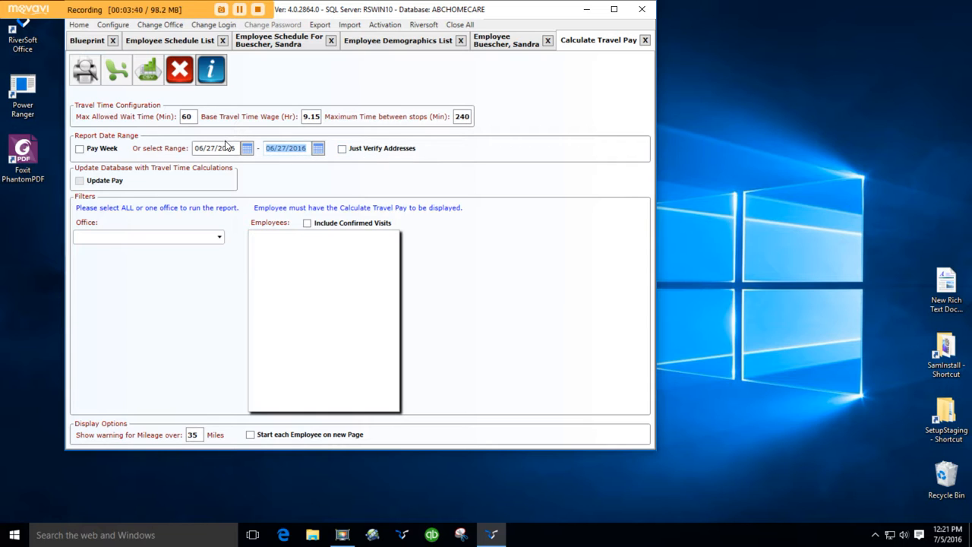
Step: Run the travel pay report for the listed employee of Office 4 (0004), and close the report PDF
left_click(86, 76)
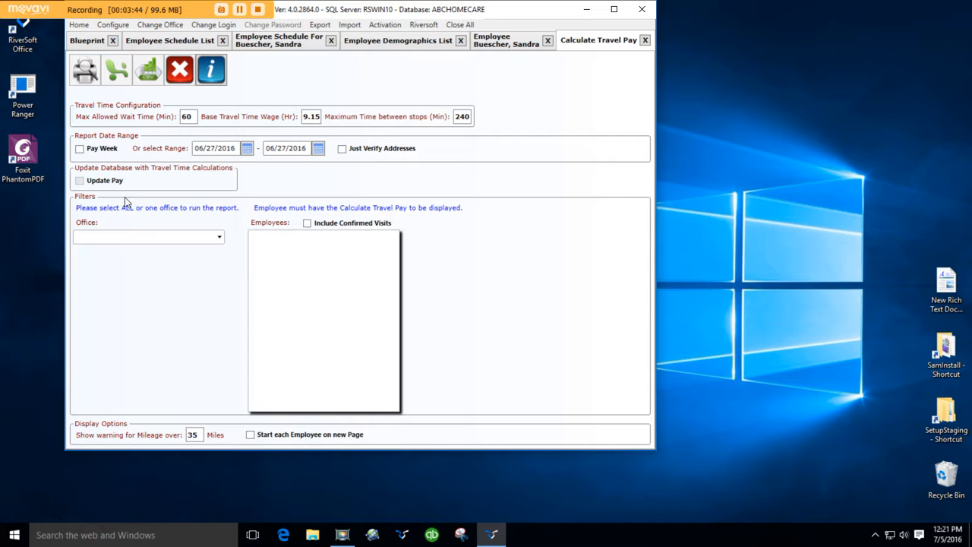
left_click(135, 237)
left_click(126, 293)
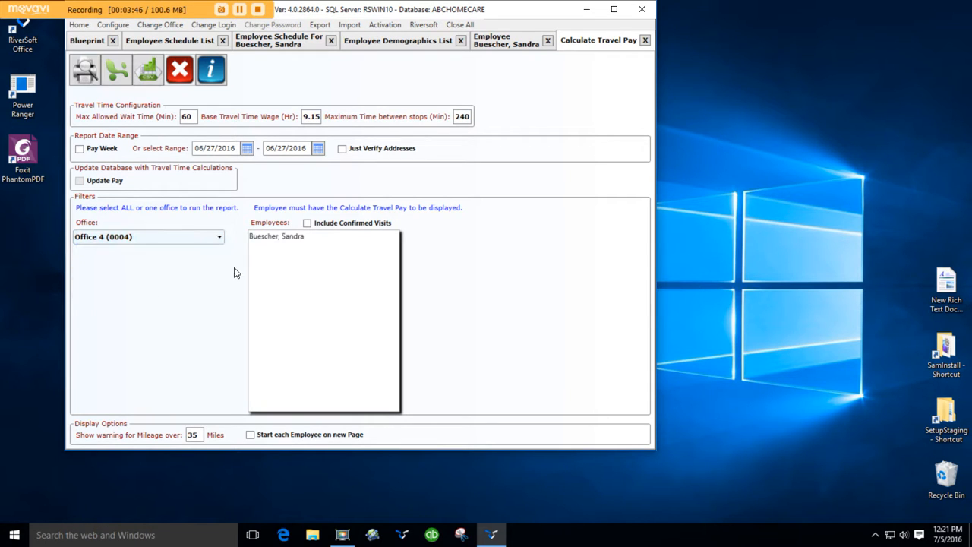
left_click(281, 239)
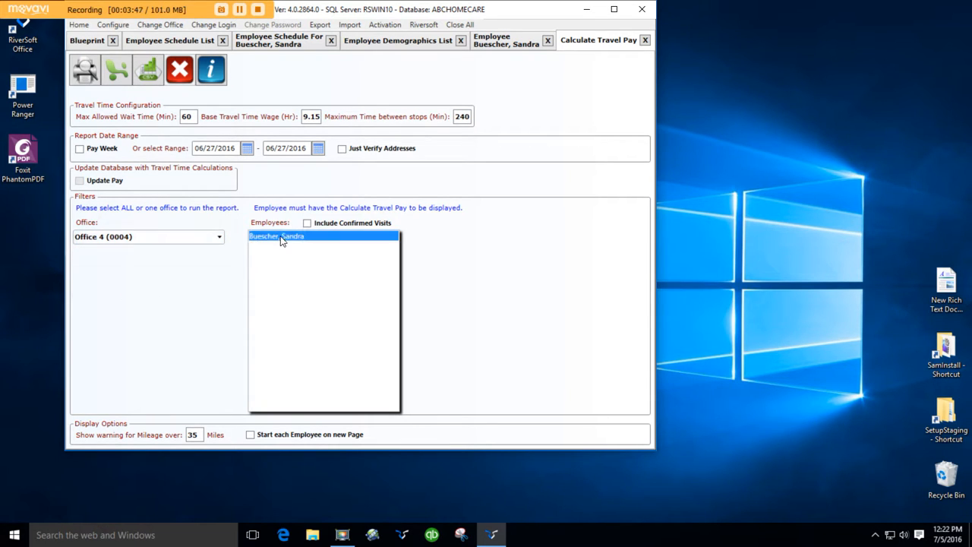
left_click(86, 73)
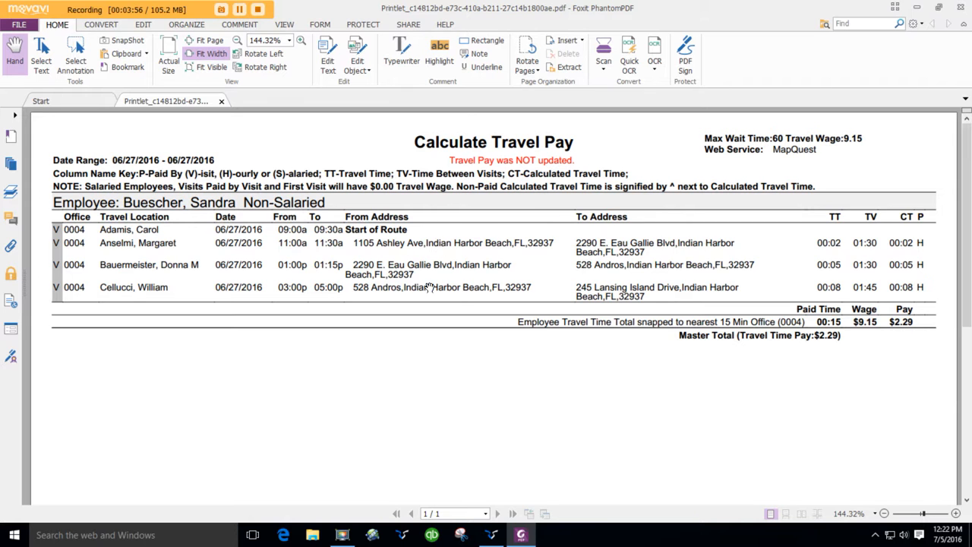
left_click(962, 9)
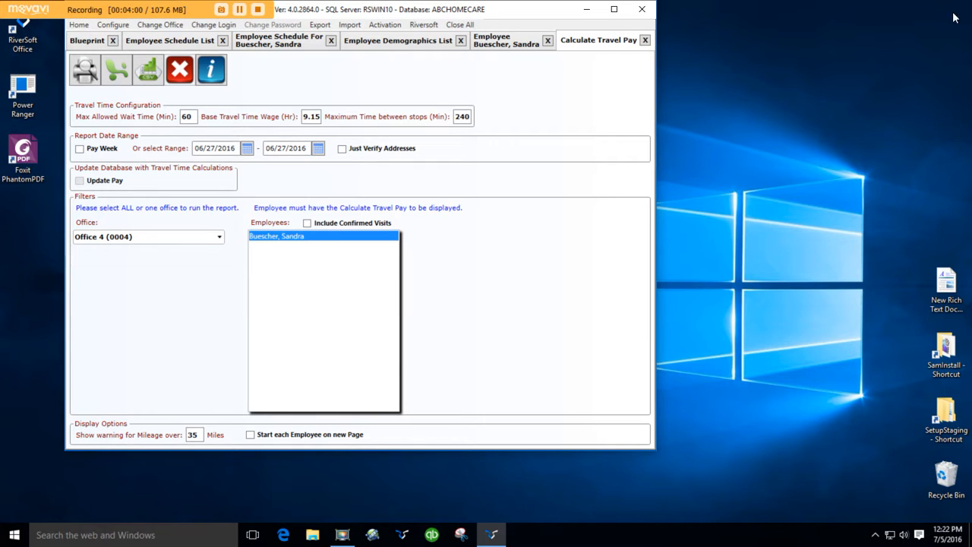
Step: Switch the report date range back to Pay Week and enable Update Pay
left_click(80, 149)
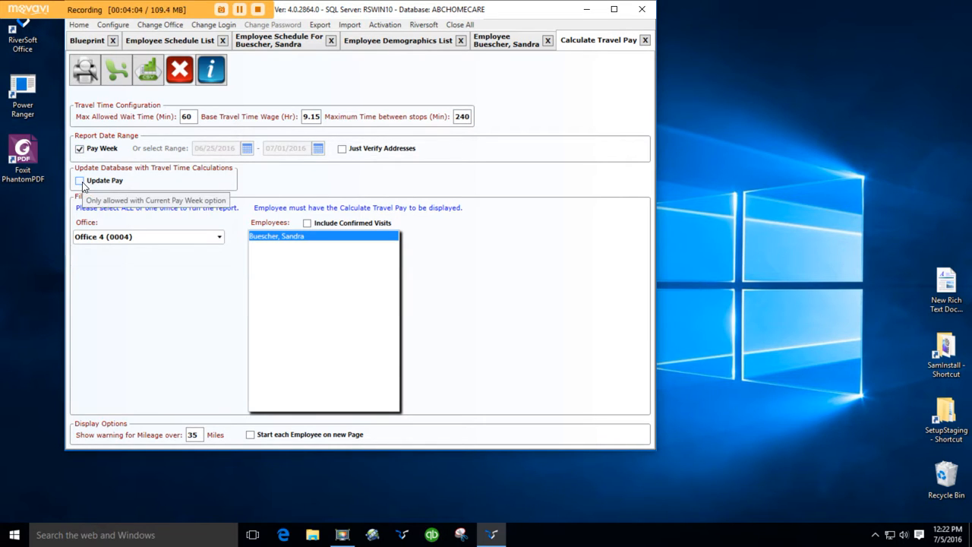
left_click(83, 182)
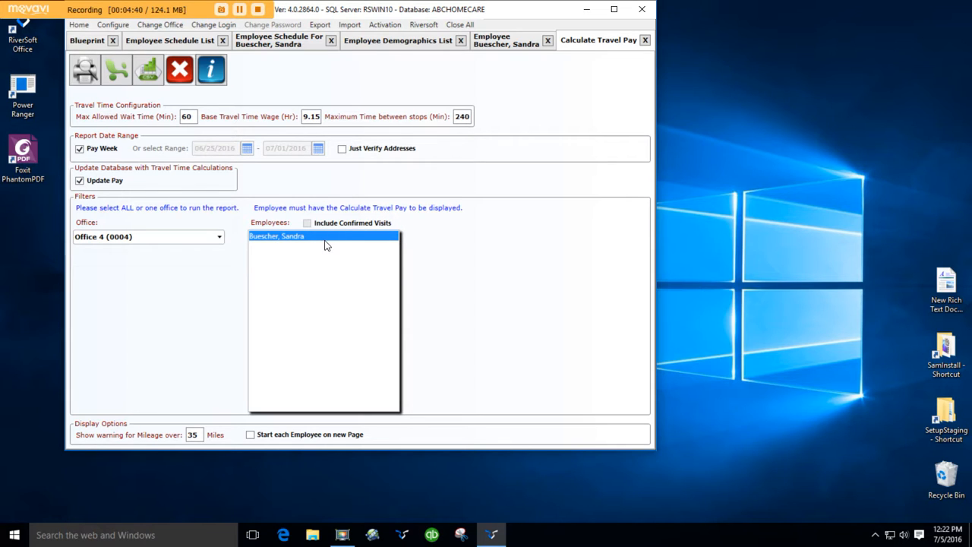
Step: Check the employee's weekly schedule and the Calculate Travel Pay attribute on the employee record, and return to the travel pay screen
left_click(288, 47)
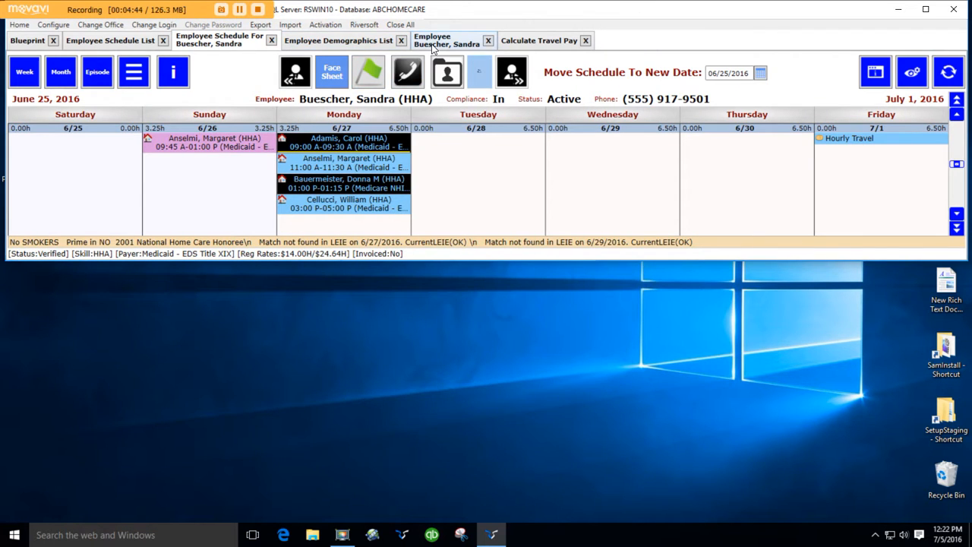
left_click(436, 49)
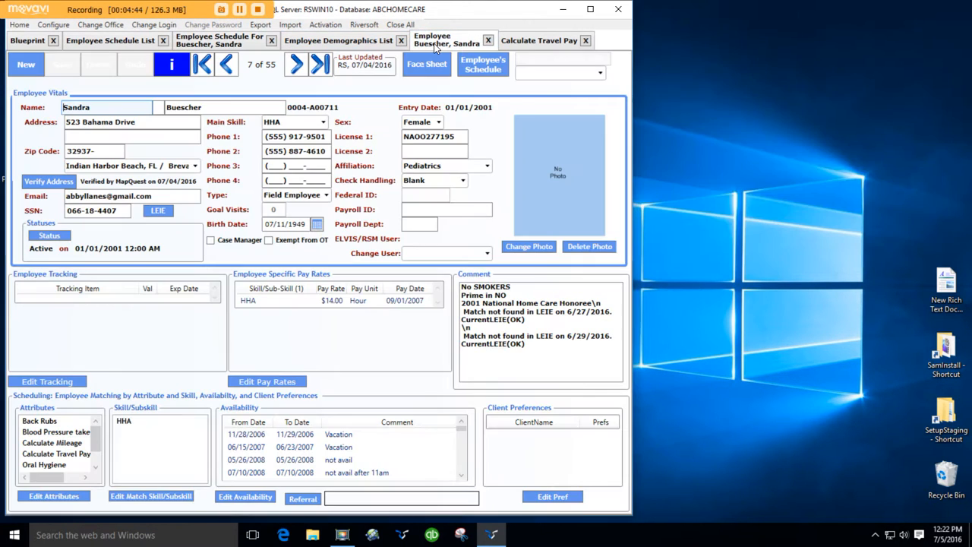
left_click(65, 503)
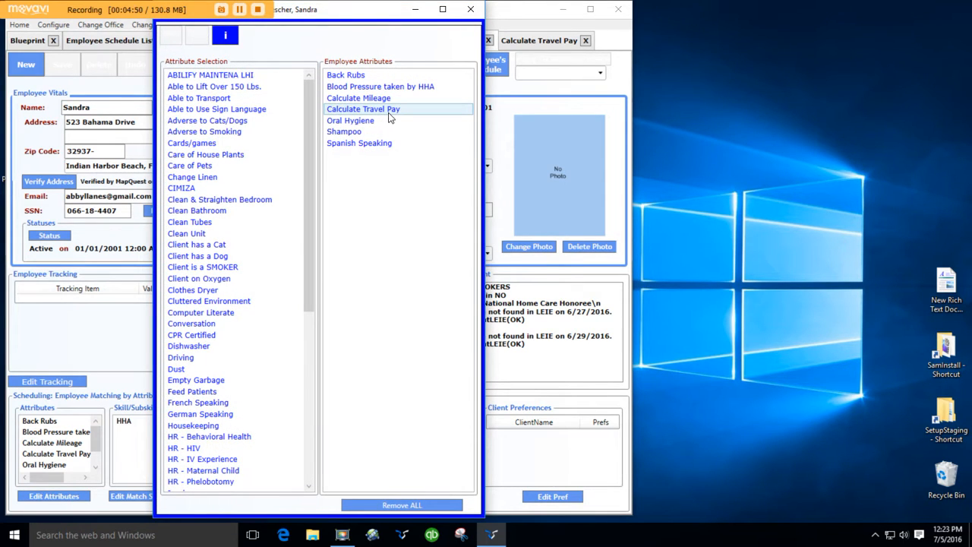
left_click(471, 10)
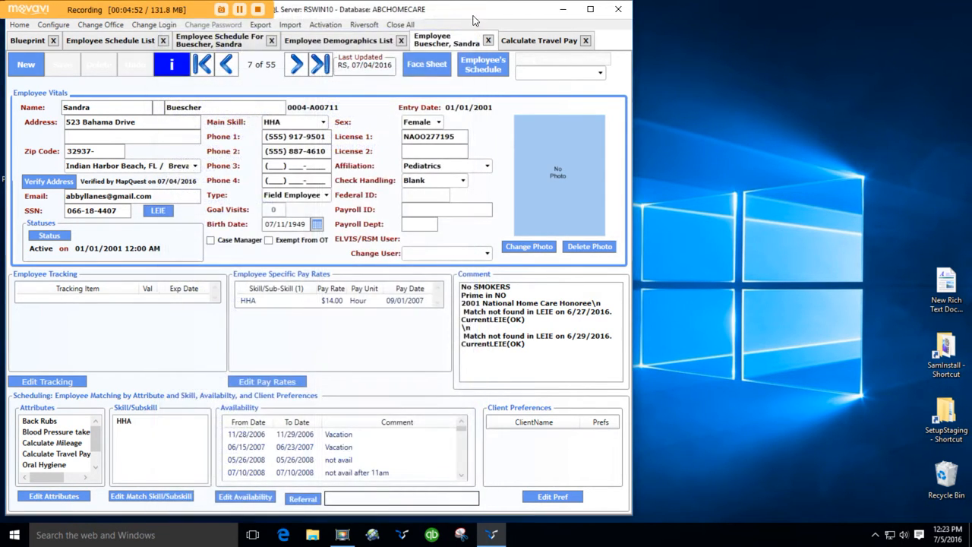
left_click(543, 43)
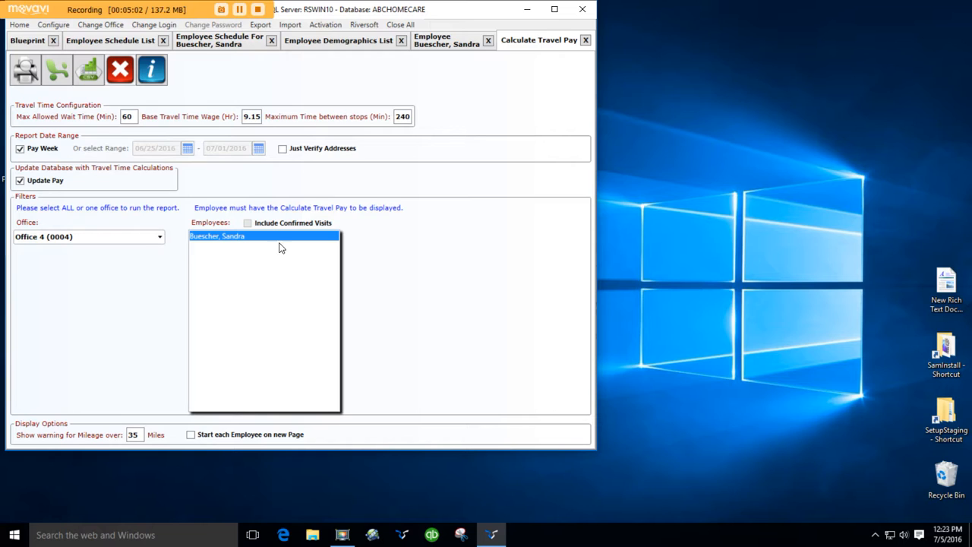
Step: Run the Calculate Travel Pay report for the pay week with Update Pay enabled, and close the report PDF
left_click(139, 438)
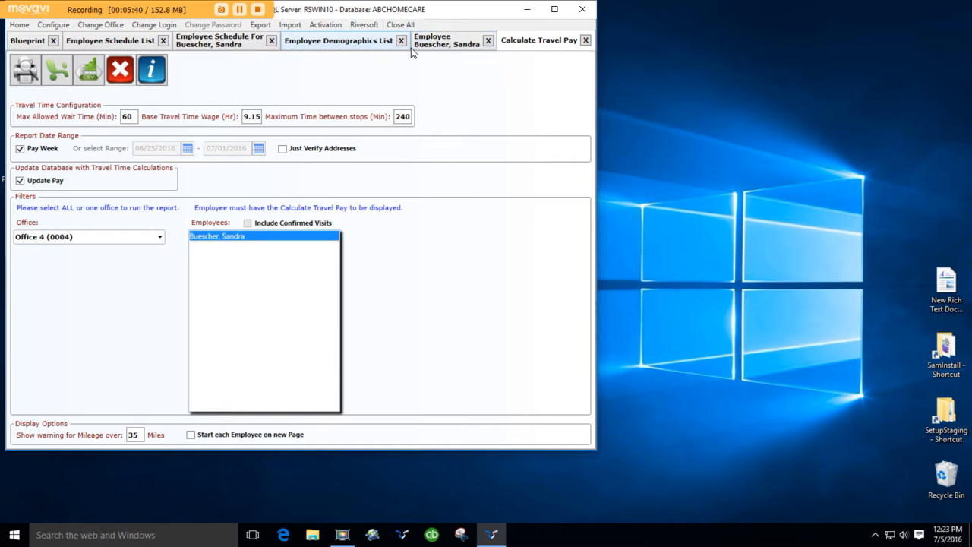
left_click(229, 44)
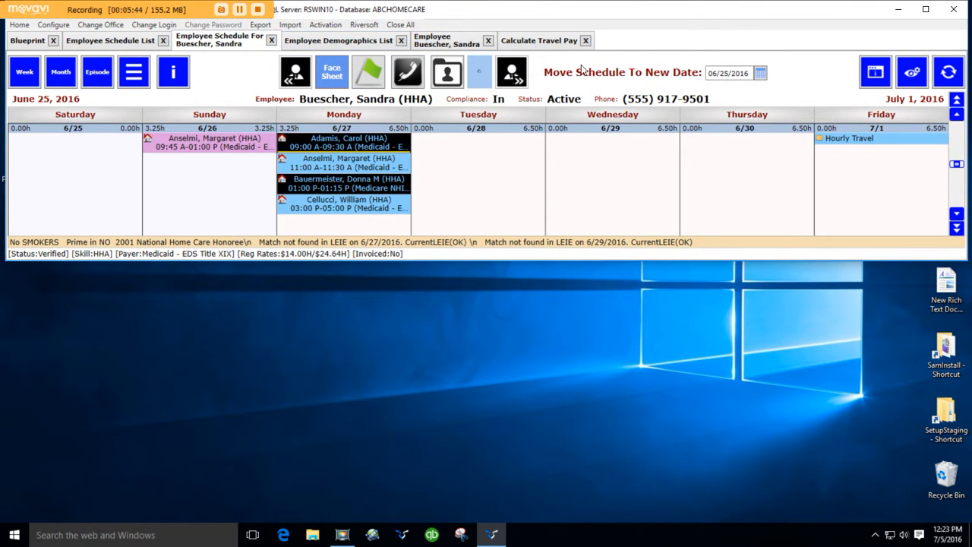
left_click(566, 46)
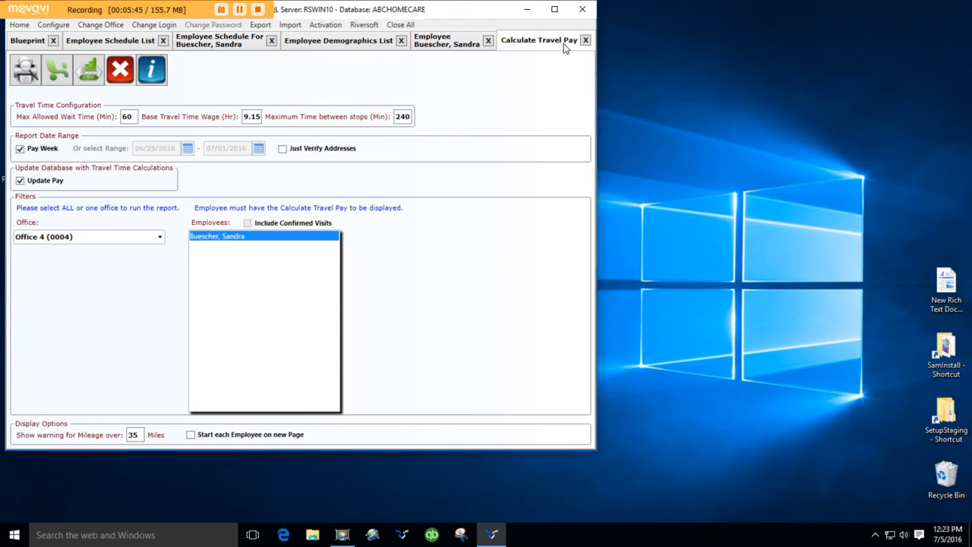
left_click(25, 72)
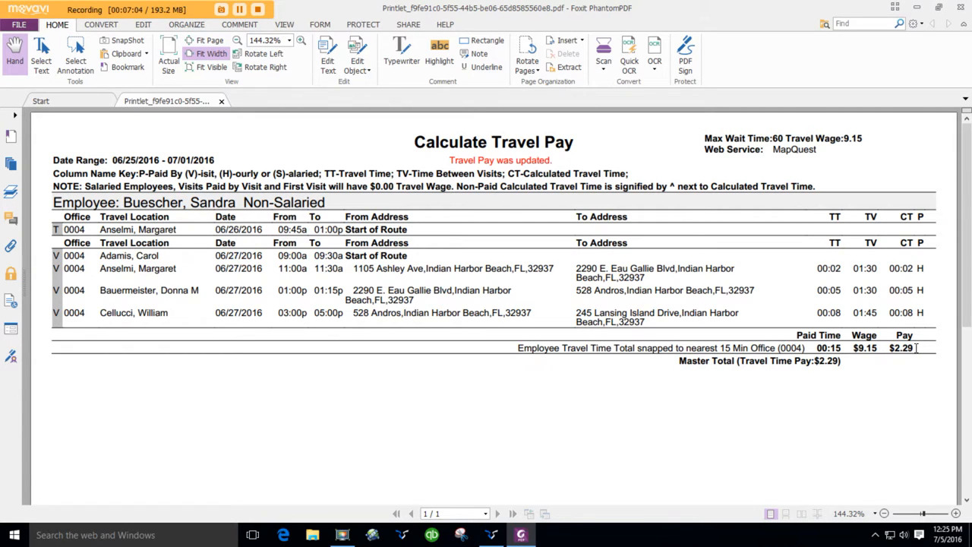
left_click(960, 9)
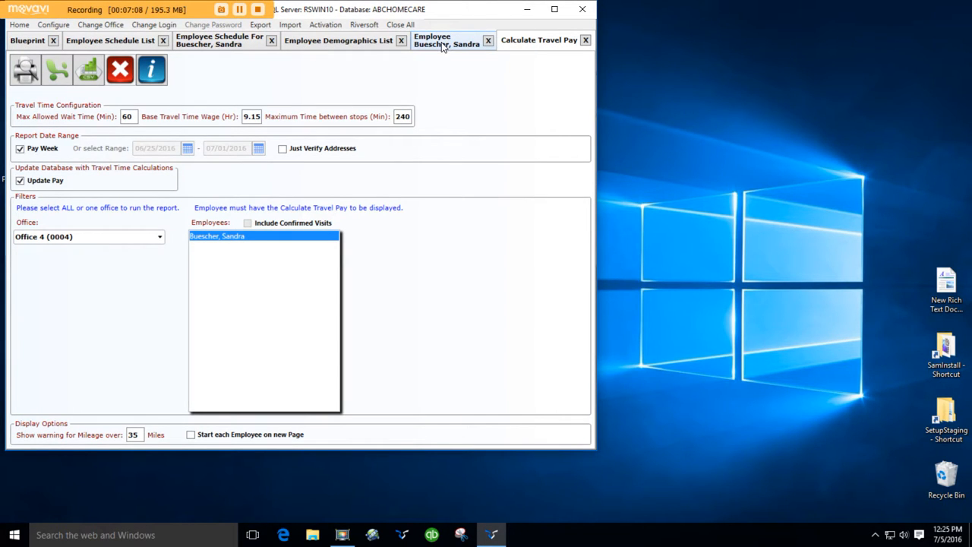
Step: Review the Hourly Travel pay item on 7/1 in the employee's schedule, and return to the Blueprint screen
left_click(229, 44)
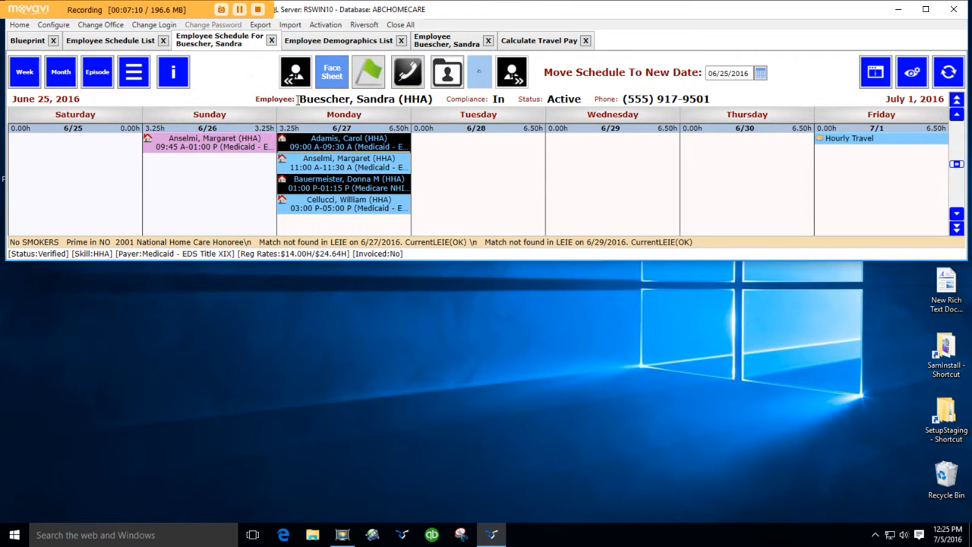
double_click(821, 141)
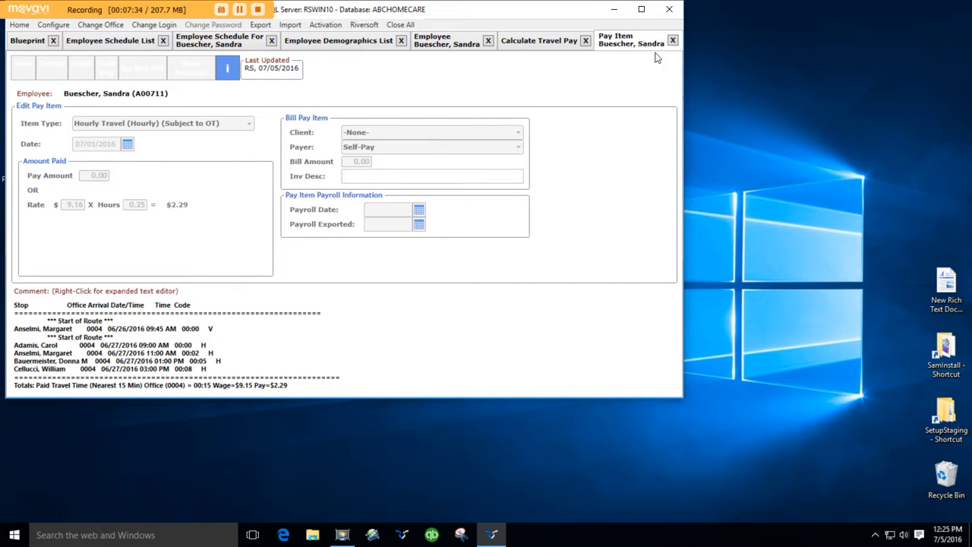
left_click(27, 41)
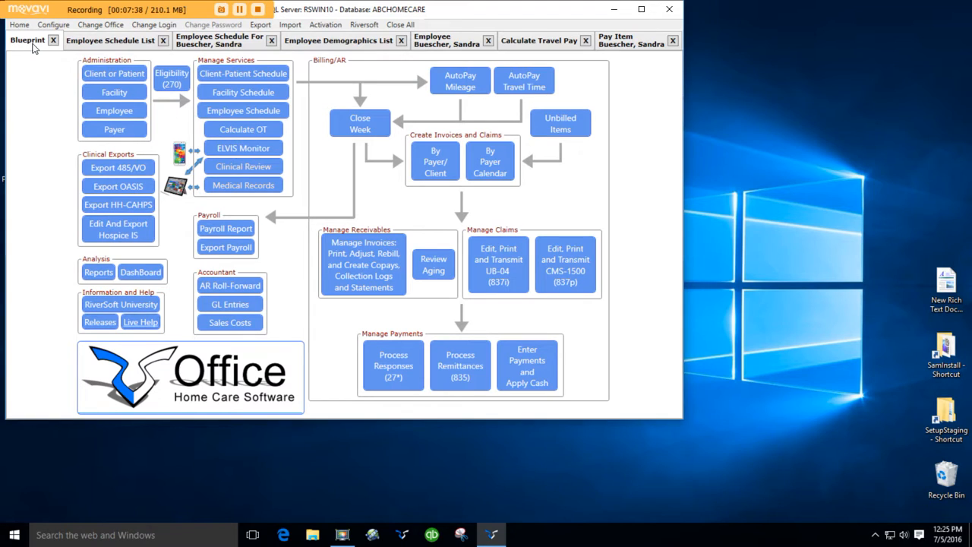